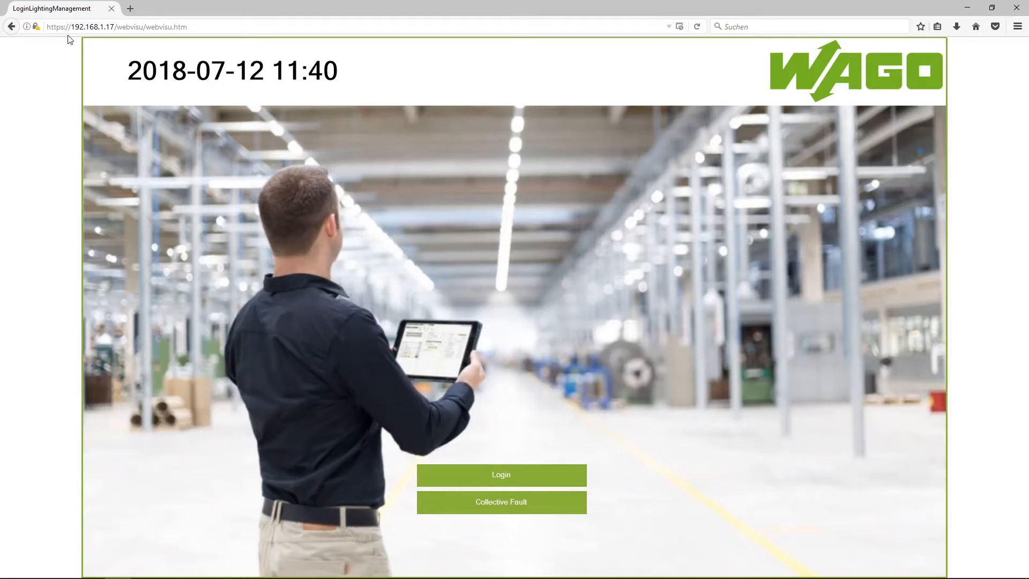
Log in to the lighting management visualization with the user name and the account password
click(524, 483)
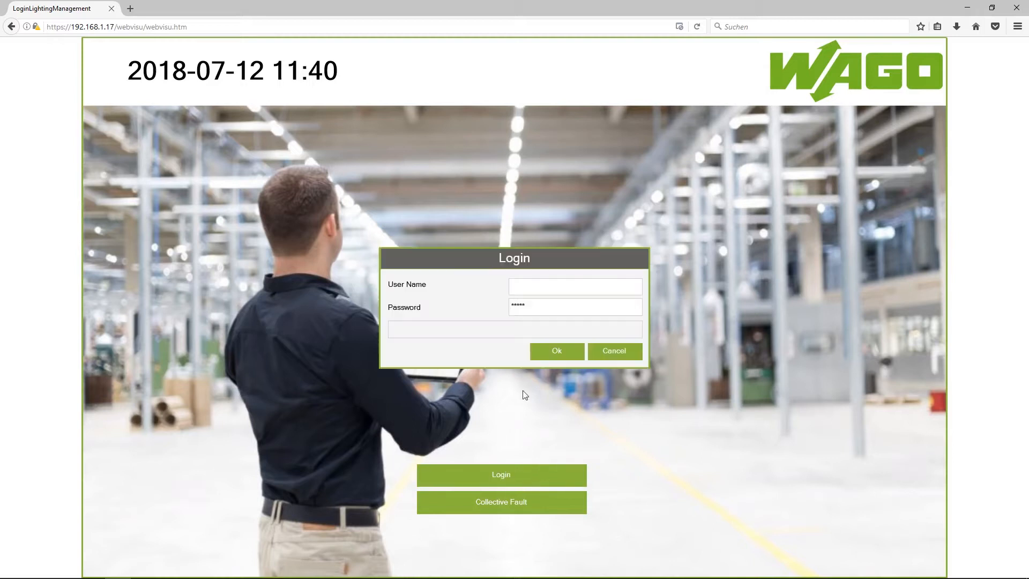
click(535, 286)
click(543, 305)
text(••••)
key(Return)
click(557, 352)
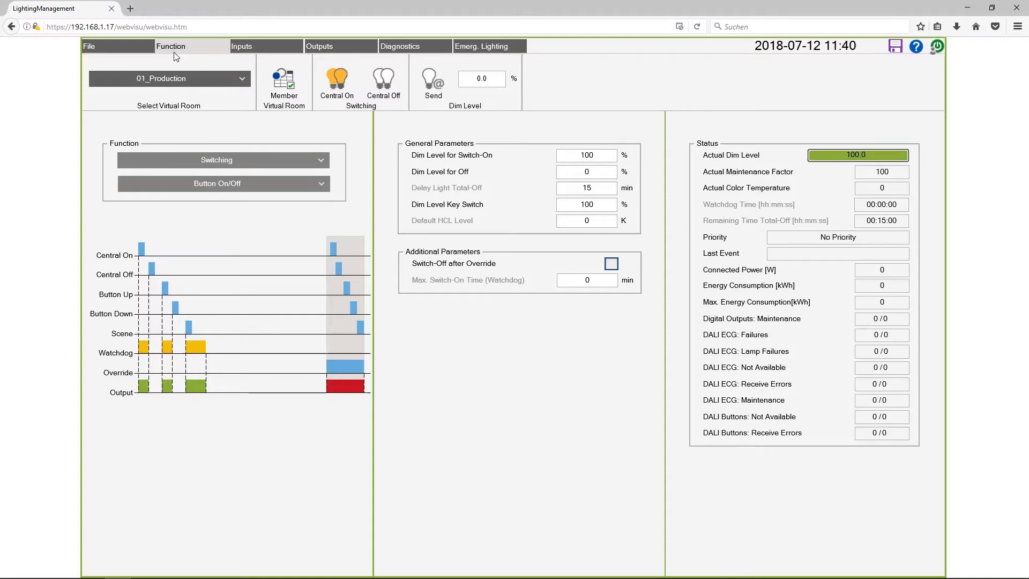
View the virtual room labels and add an EnOcean button using automatic teach-in, ending teach-in mode once the button is listed
click(112, 48)
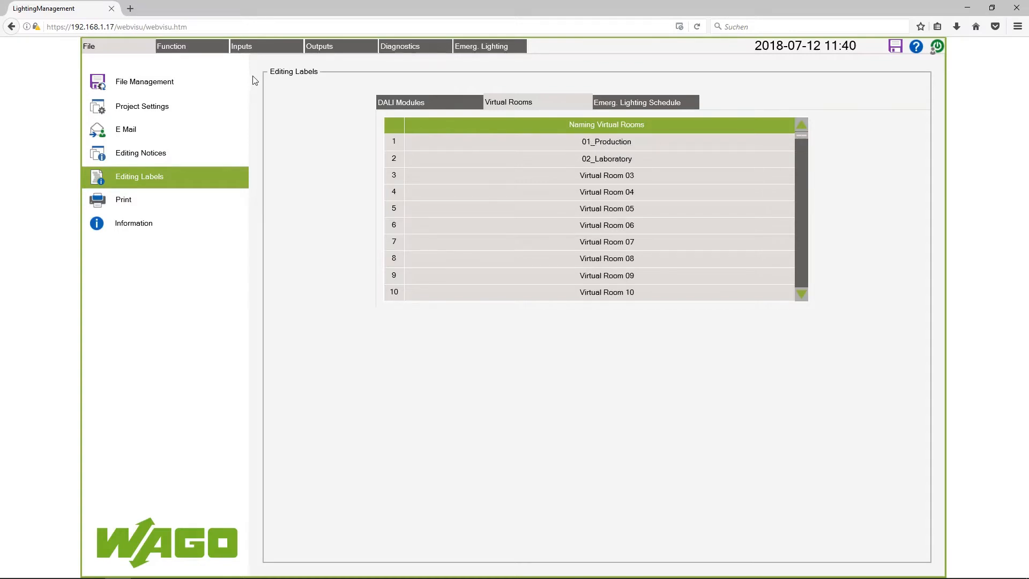
click(245, 45)
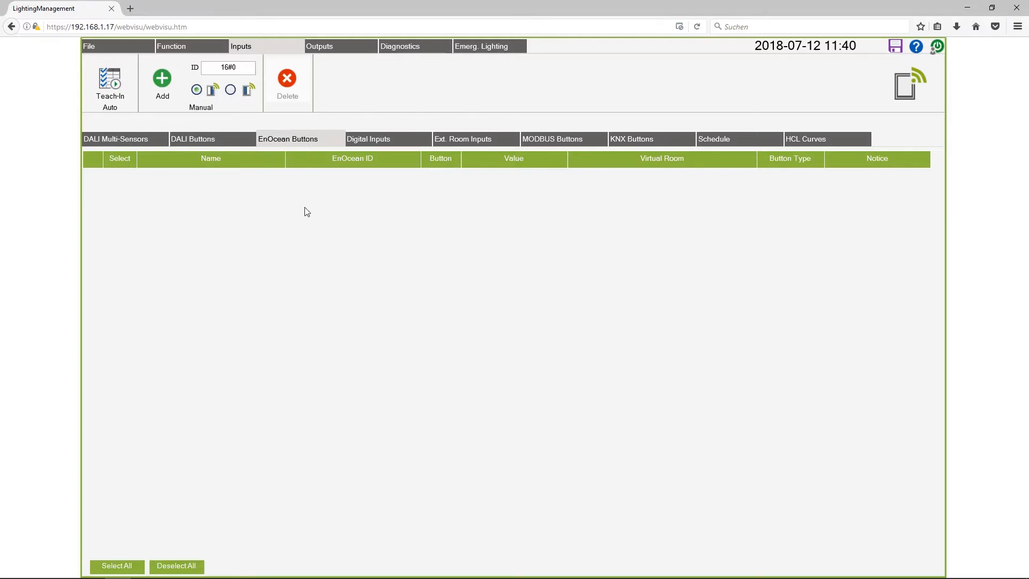
click(108, 82)
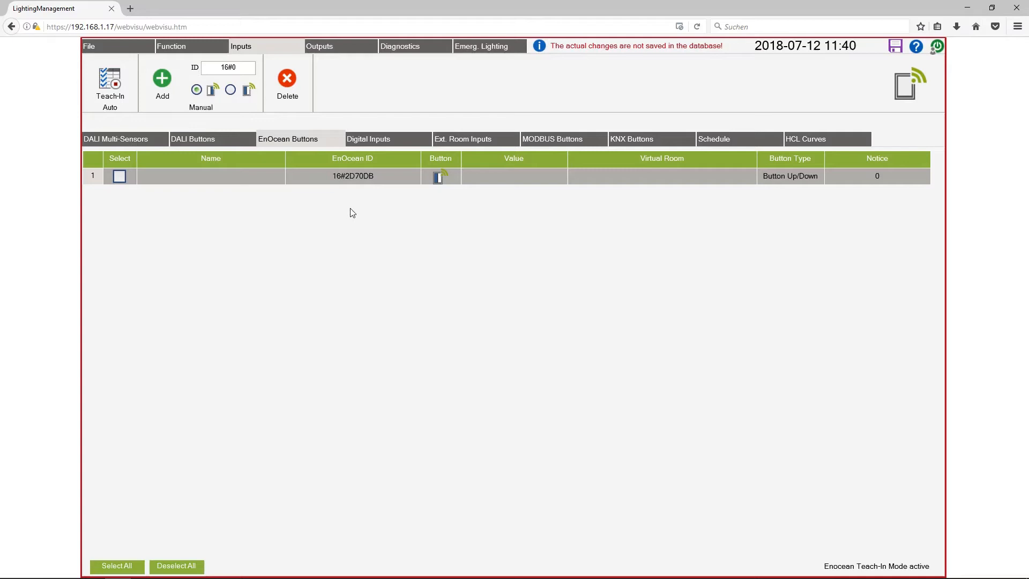
click(111, 85)
Assign the taught-in EnOcean button to the virtual room 01_Production
click(654, 178)
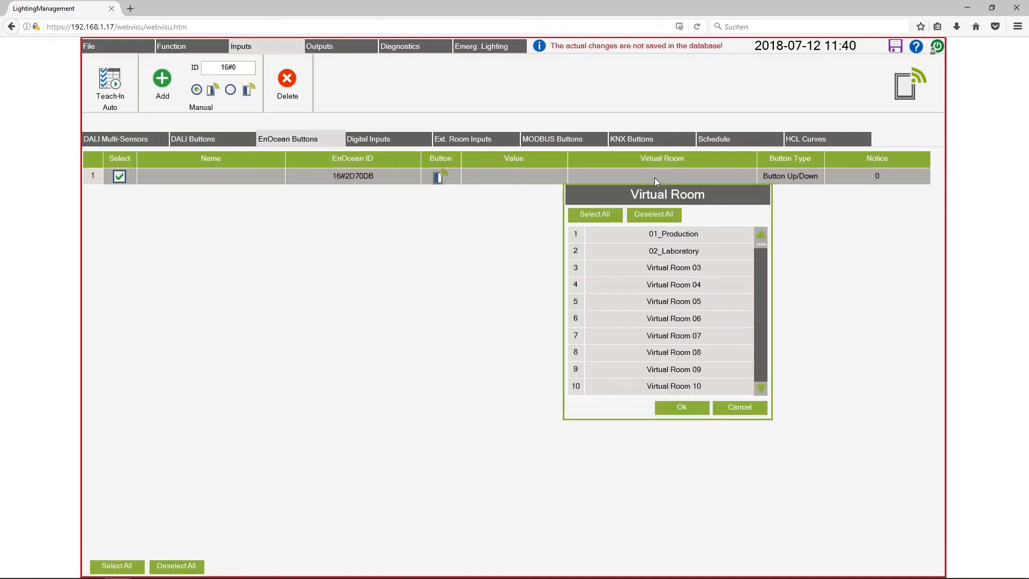
click(691, 234)
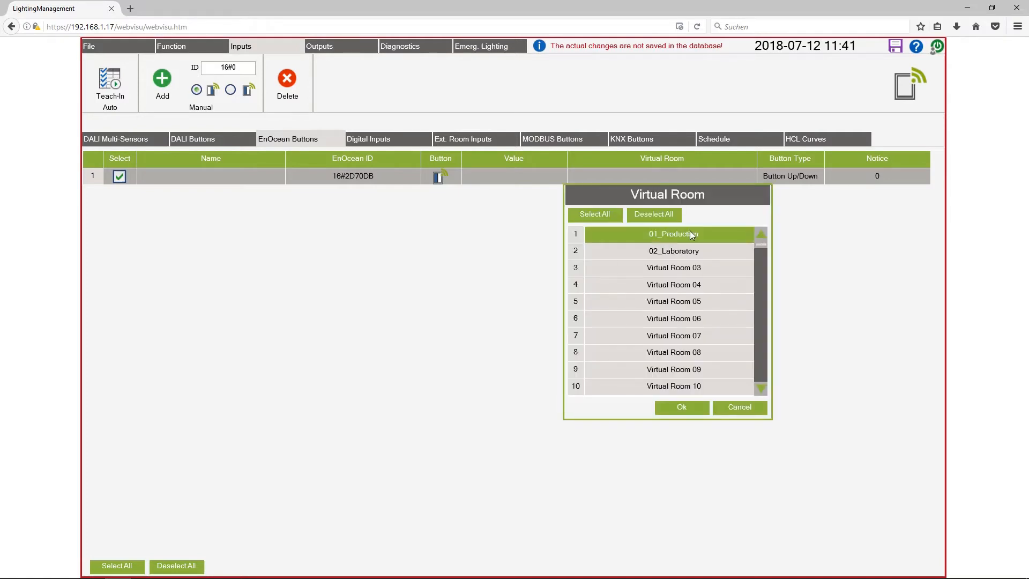
click(696, 405)
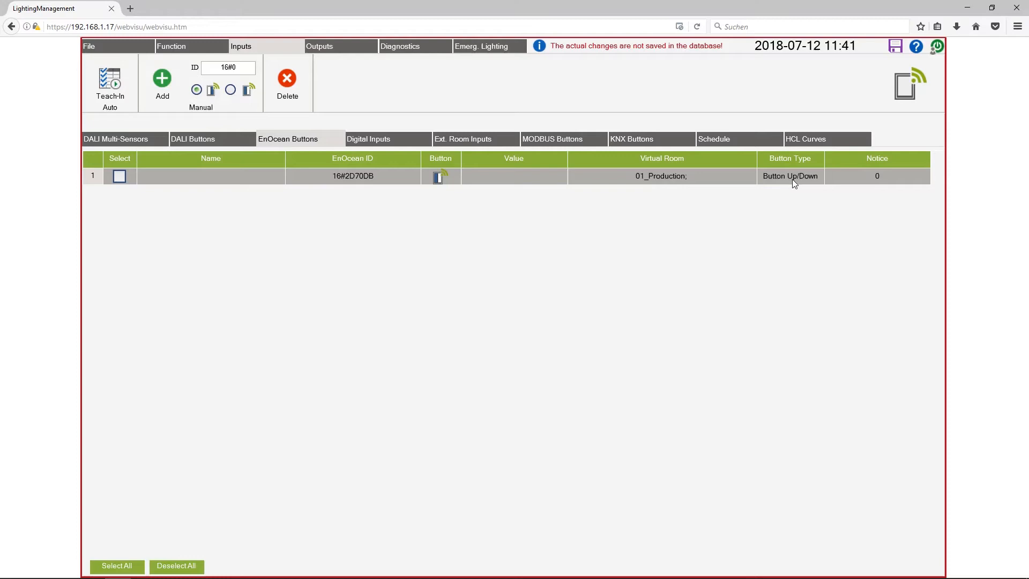
Assign Production_Lamp1 through Production_Lamp4 on DALI Module 01 to virtual room 01_Production and execute the group configuration
click(333, 51)
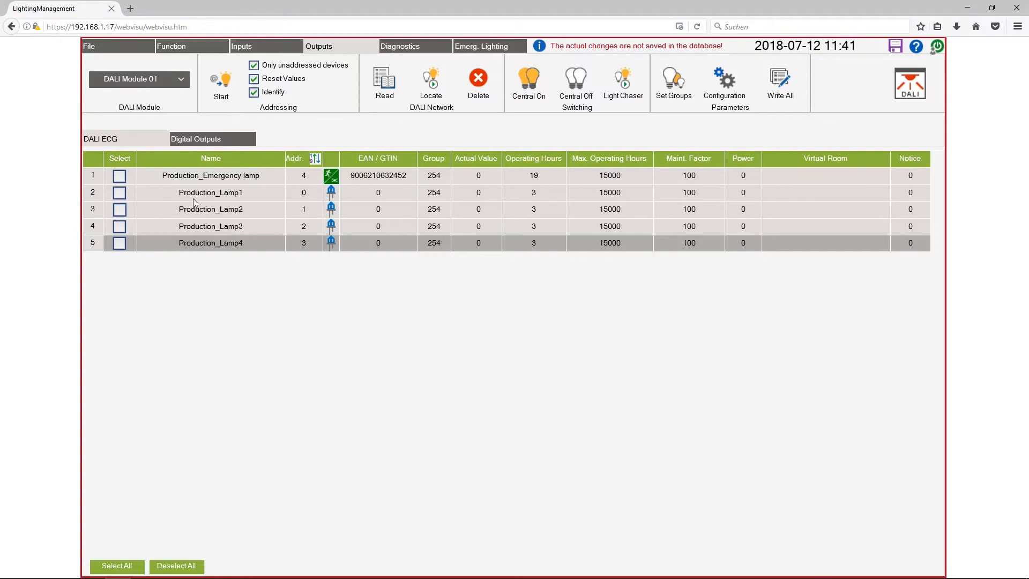
click(222, 91)
click(119, 194)
click(120, 209)
click(119, 226)
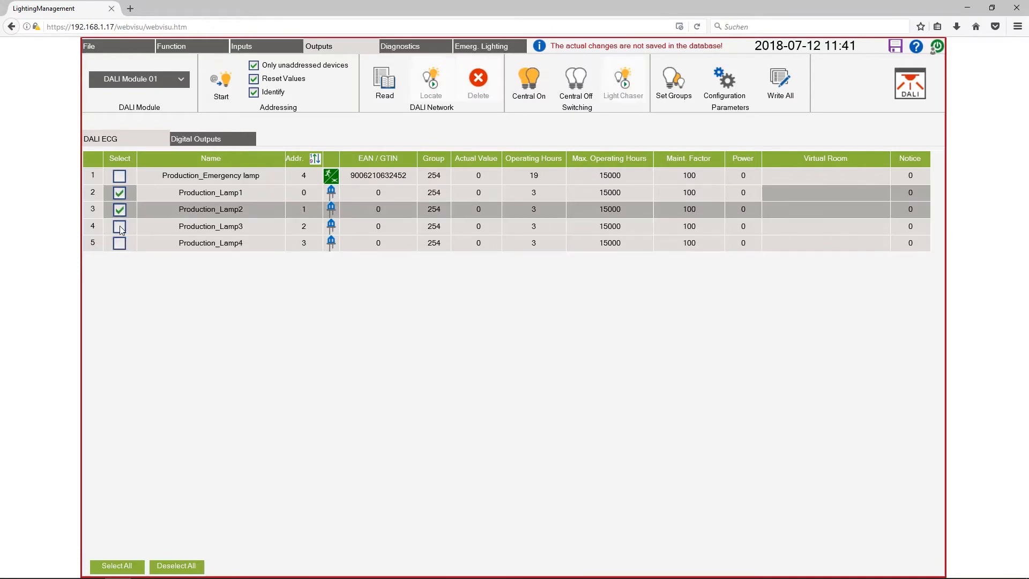
click(119, 244)
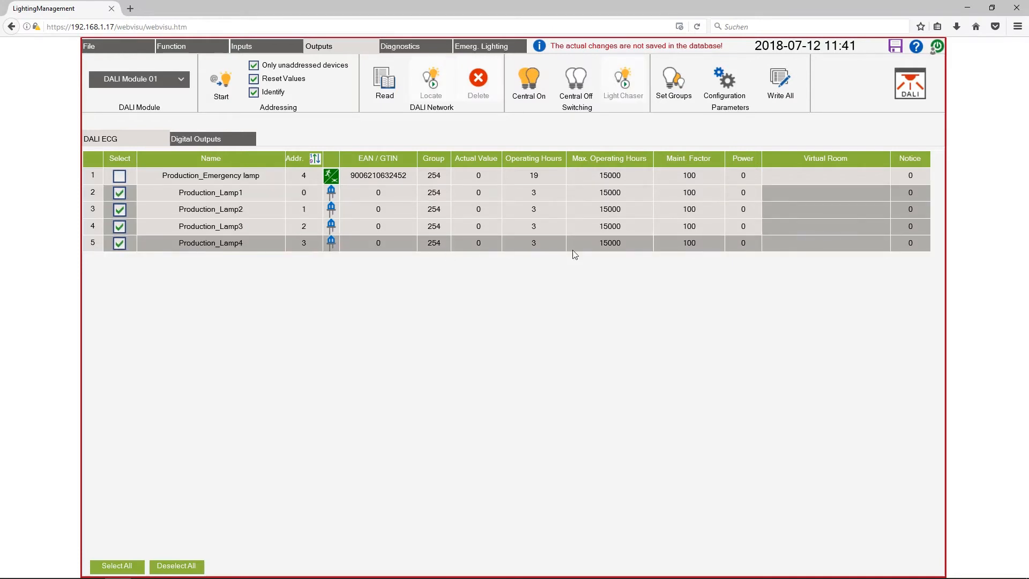
click(811, 198)
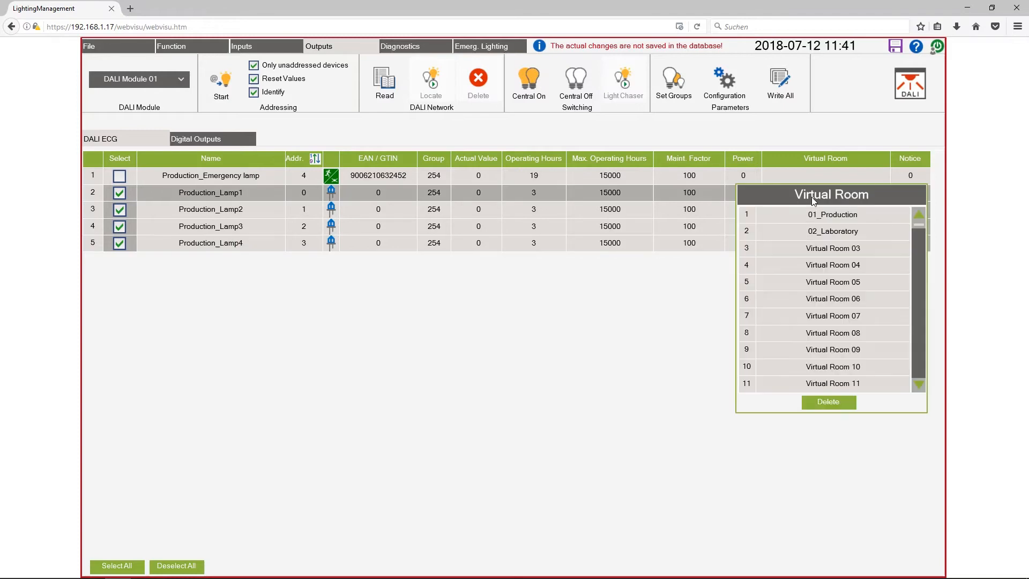
double_click(829, 215)
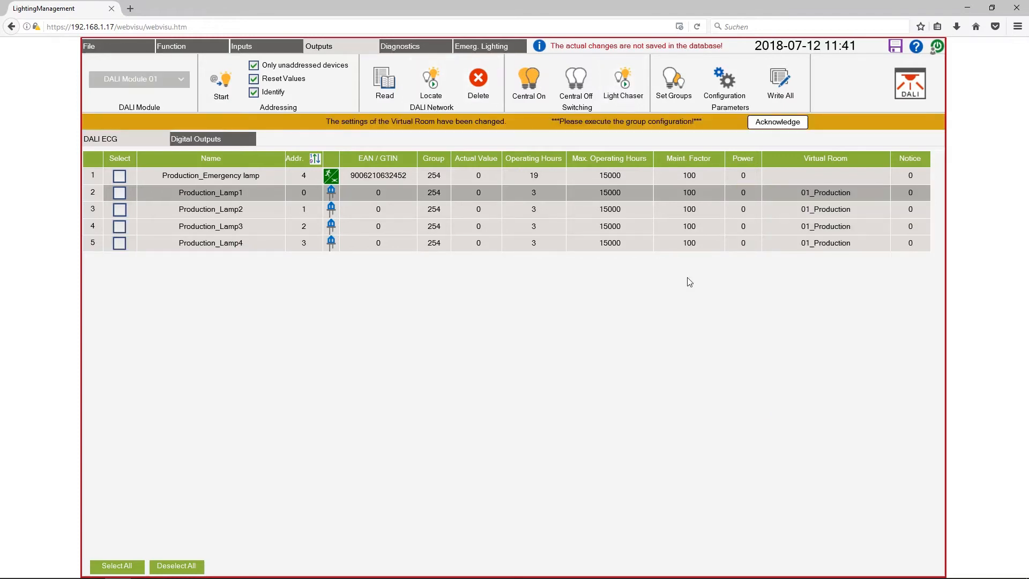
click(677, 81)
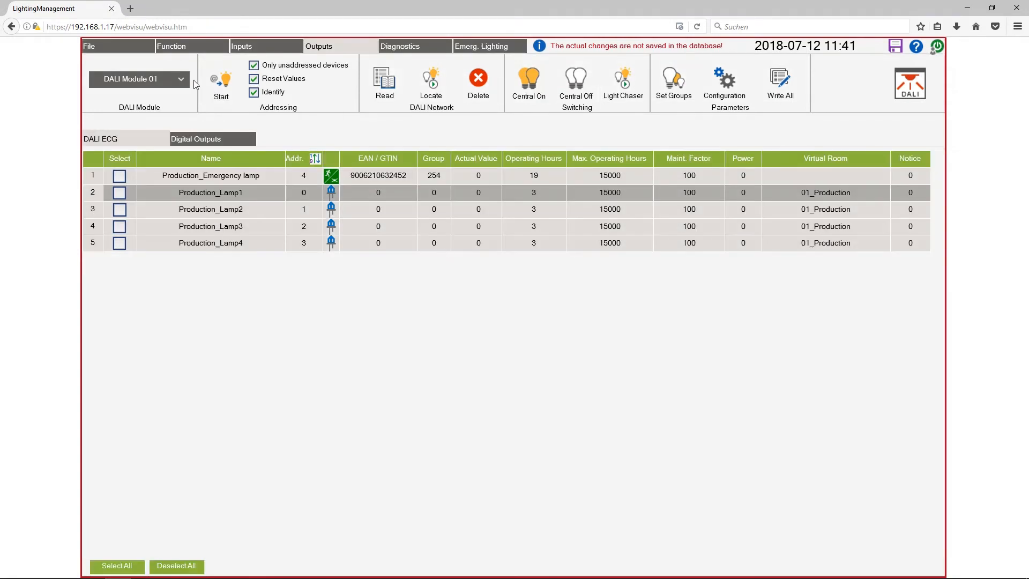
click(223, 83)
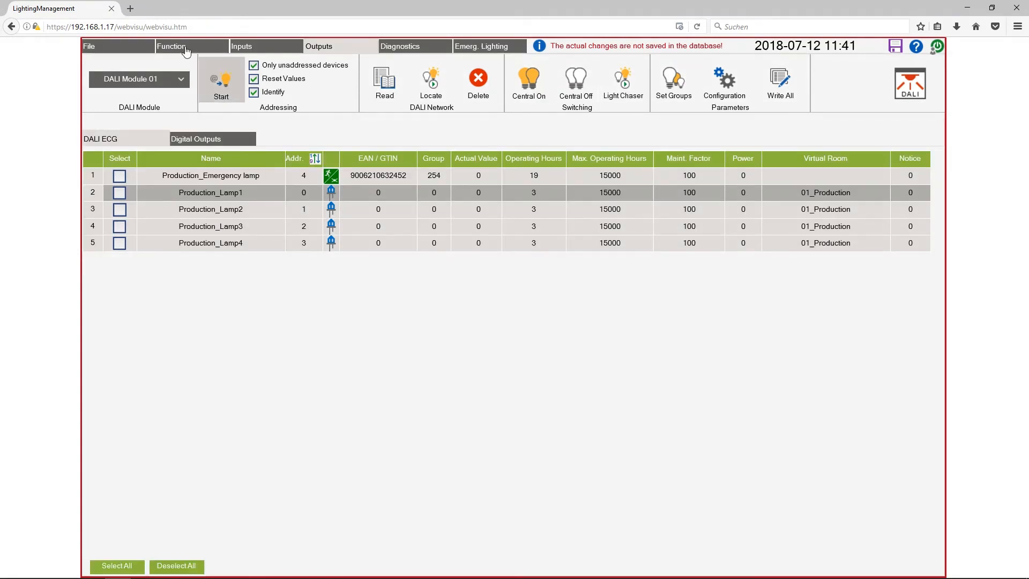
Change the function of virtual room 01_Production to Dimming
click(182, 52)
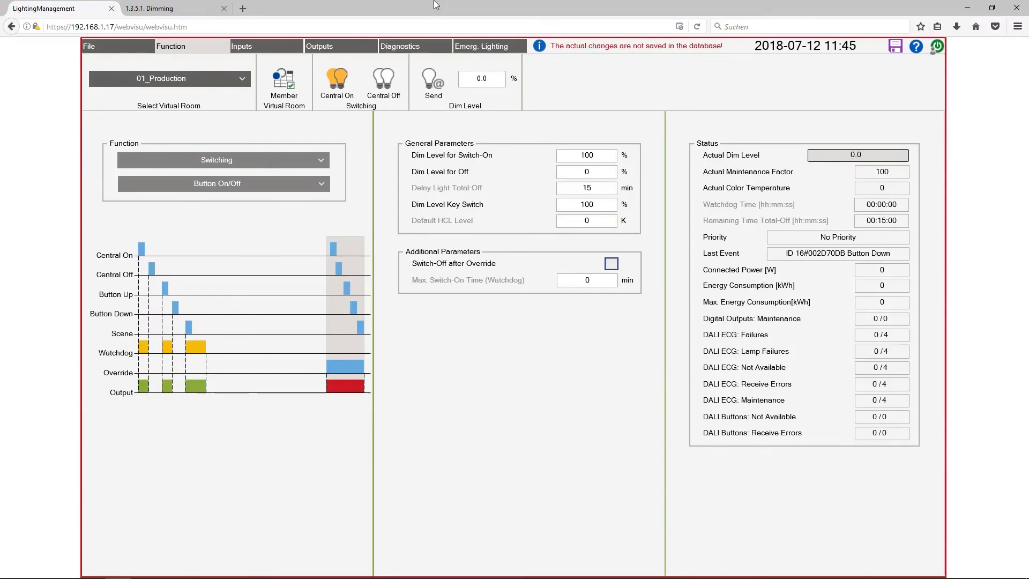
click(287, 161)
click(237, 199)
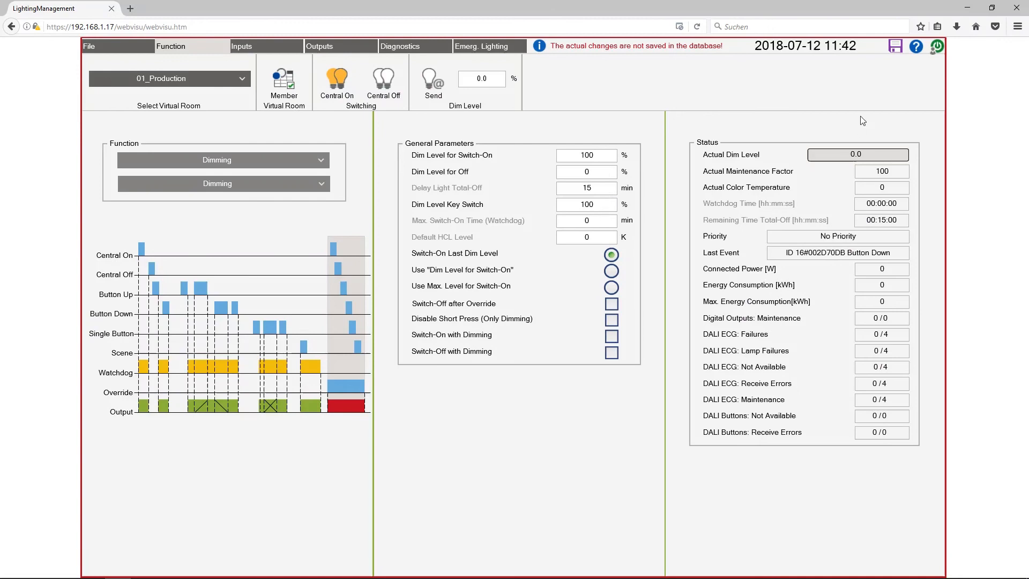
Open the help page for the Dimming function, allowing the blocked pop-up window
click(916, 49)
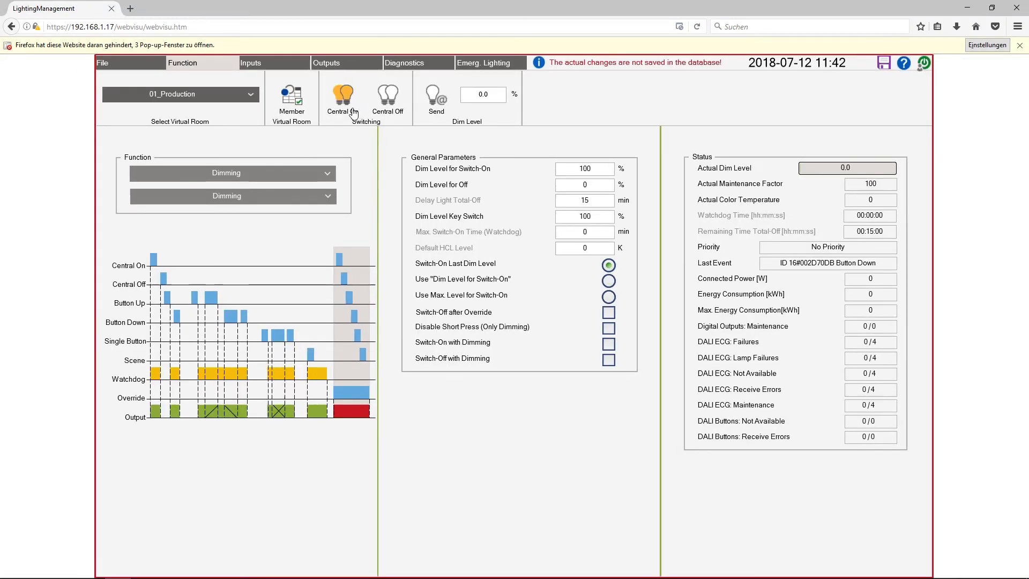
click(986, 45)
click(927, 122)
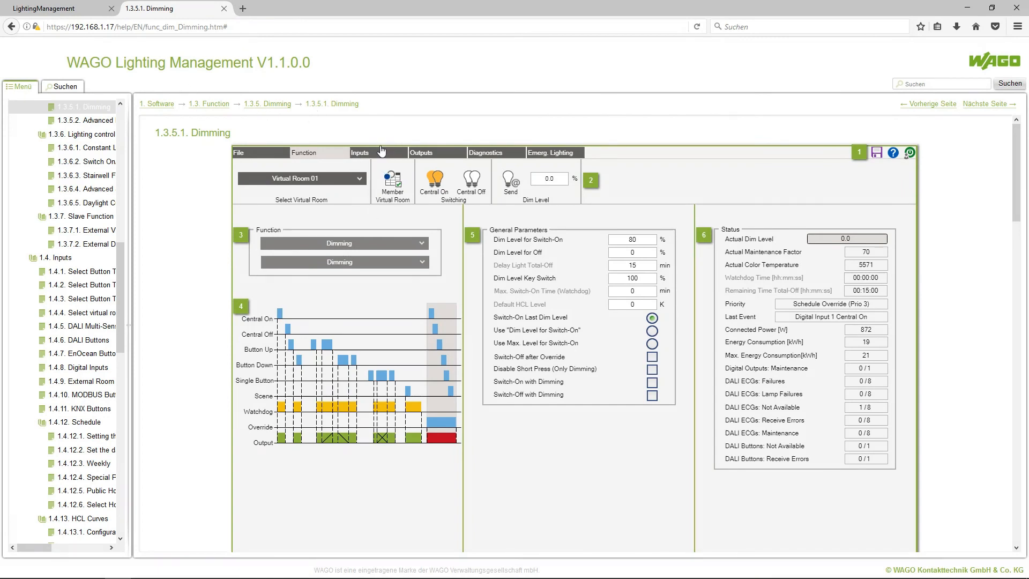
Return to the lighting management page and save the current changes in the database
click(58, 4)
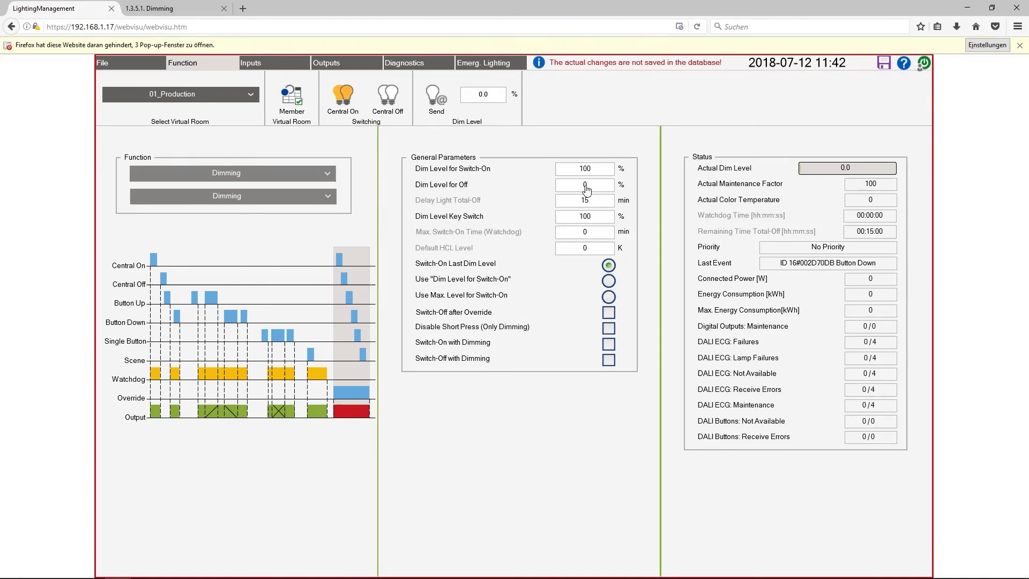
click(884, 65)
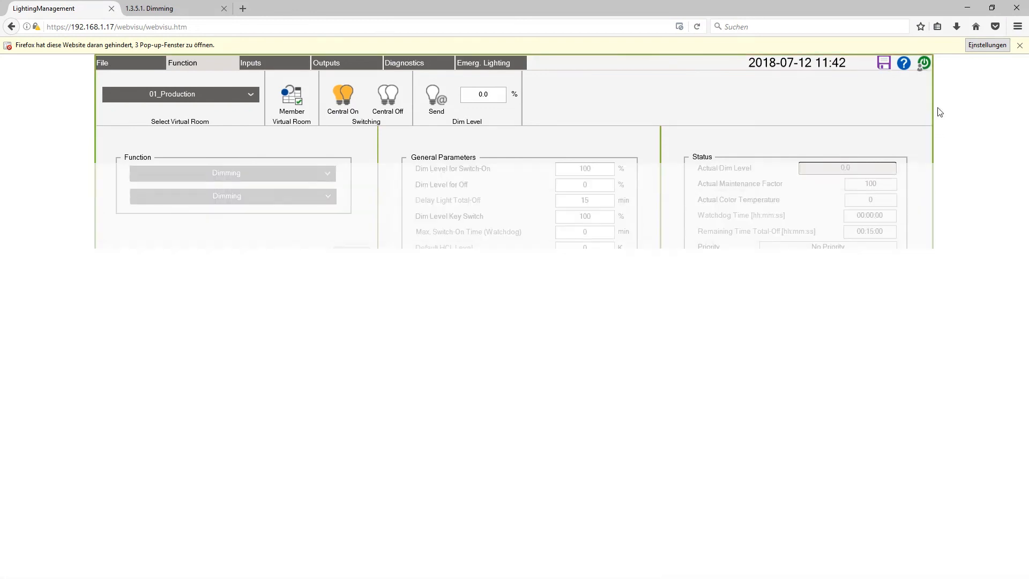